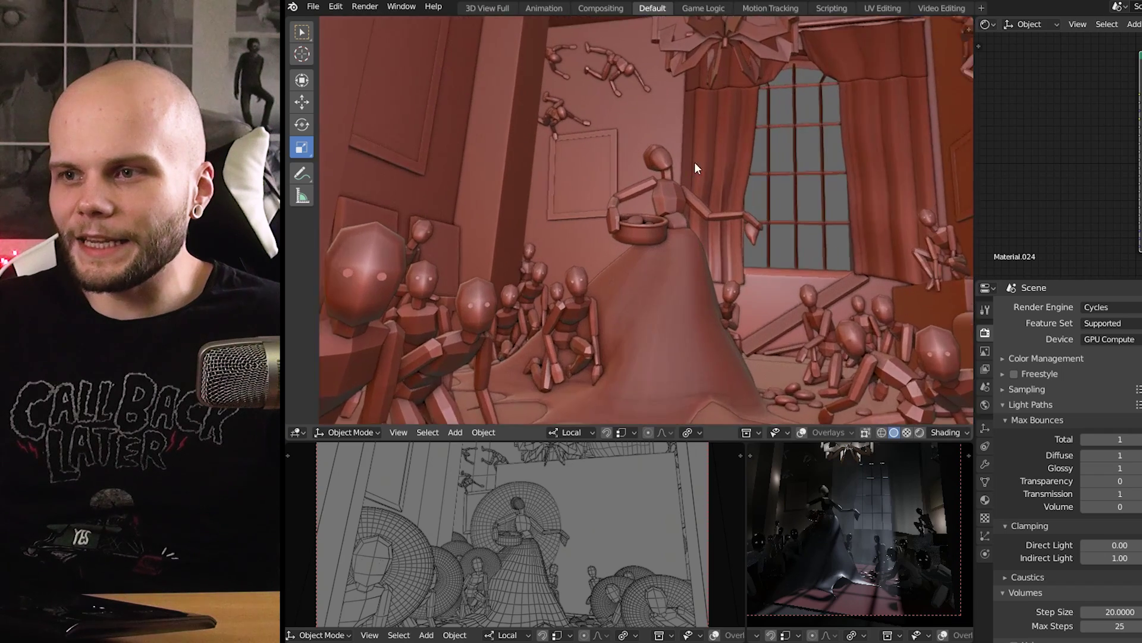
- Examine the black widow scene from several angles, comparing solid shading with material preview shading and its volumetric lighting
scroll(650, 305, down, 6)
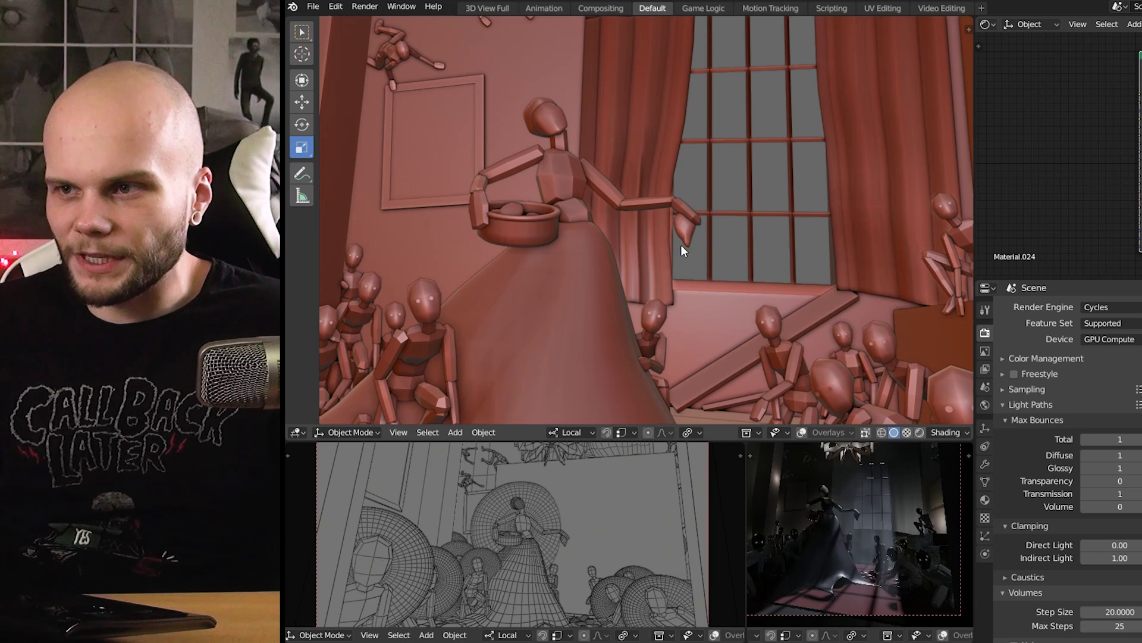
middle_drag(689, 235, 687, 271)
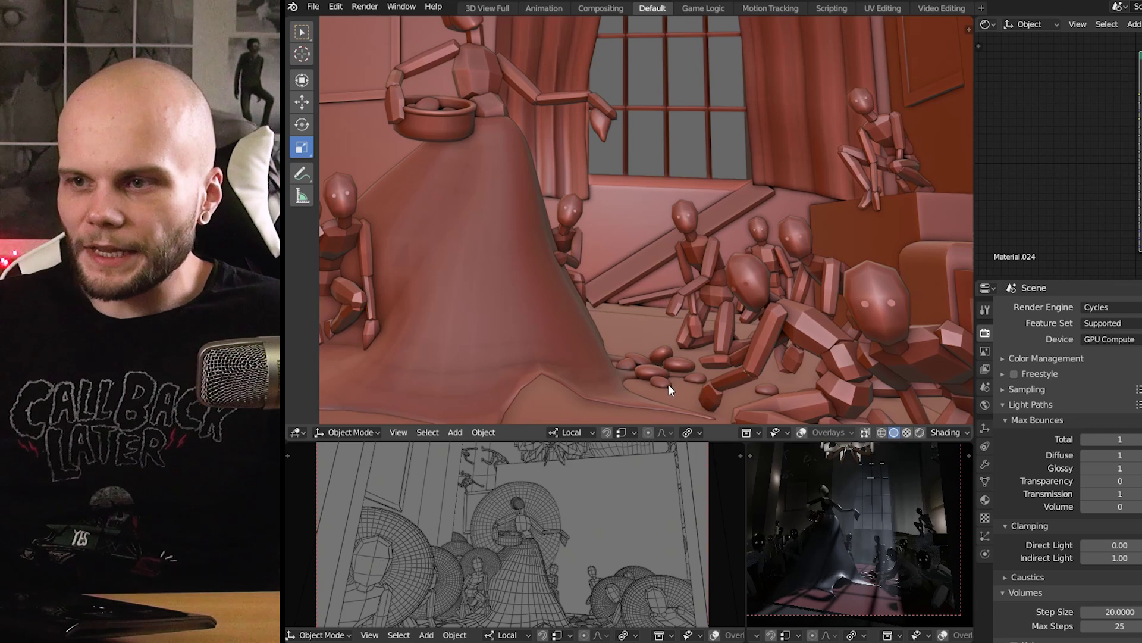
middle_drag(751, 305, 842, 219)
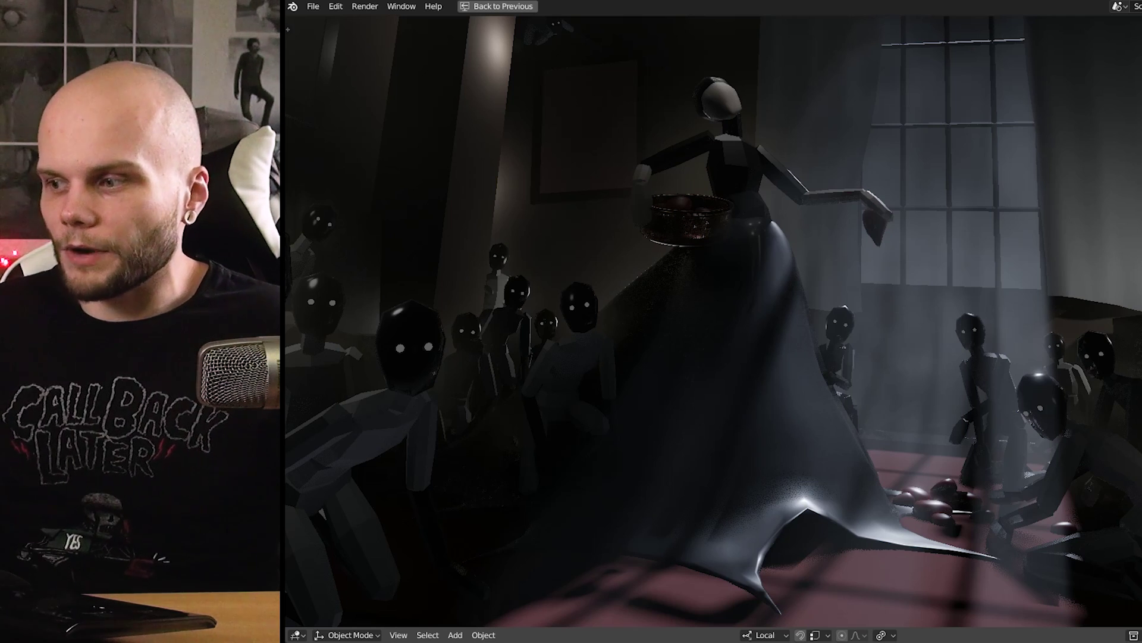
key(z)
key(z)
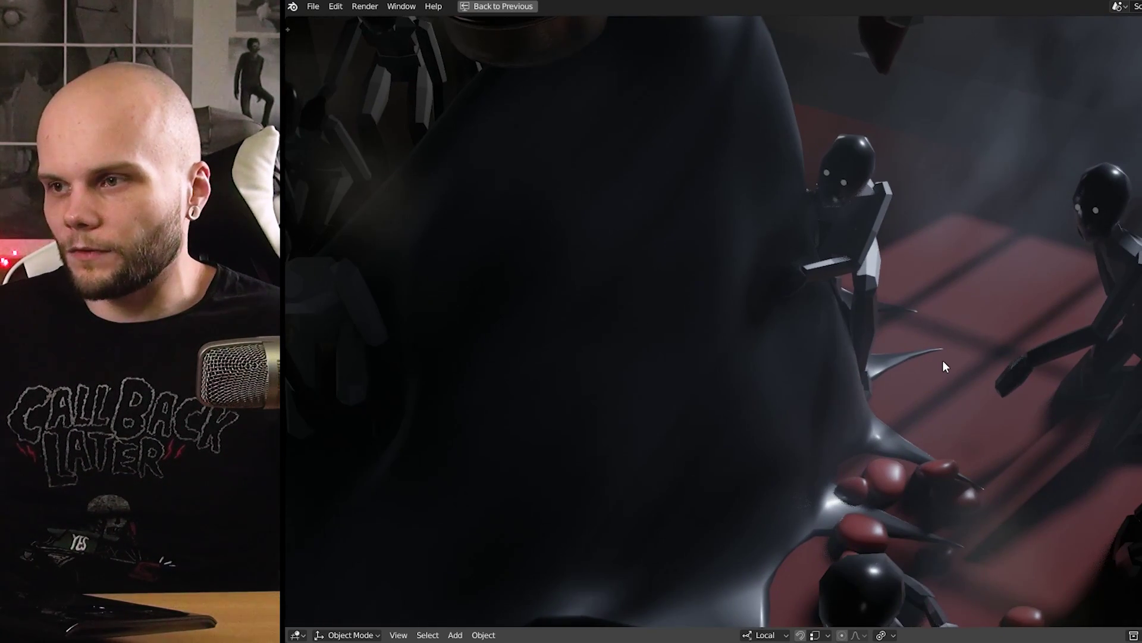
key(ctrl+space)
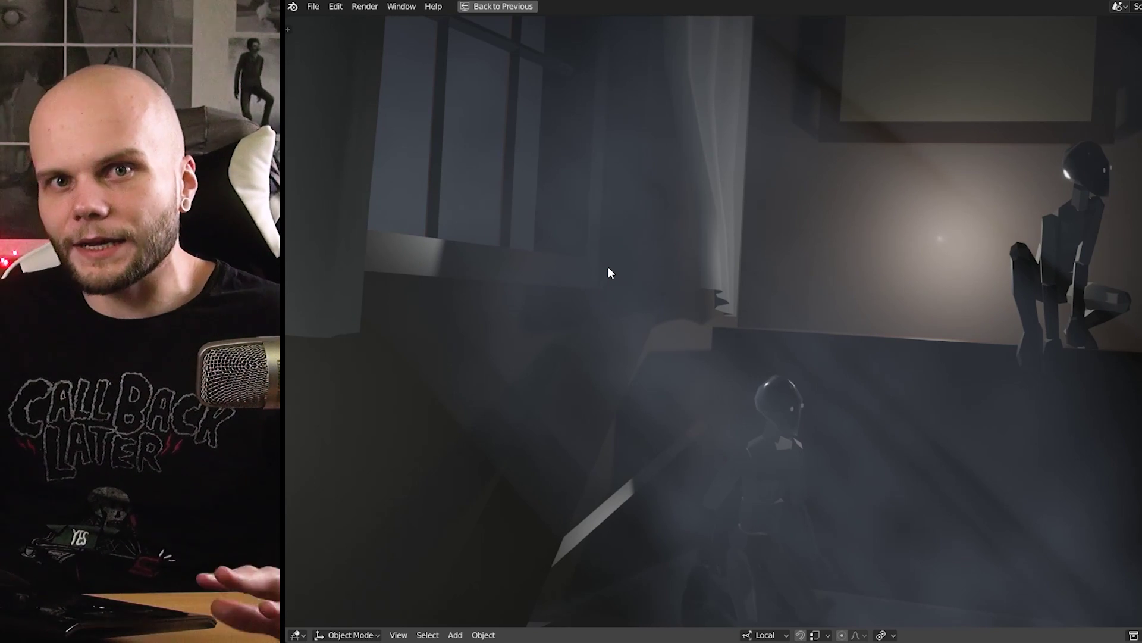
middle_drag(608, 266, 837, 342)
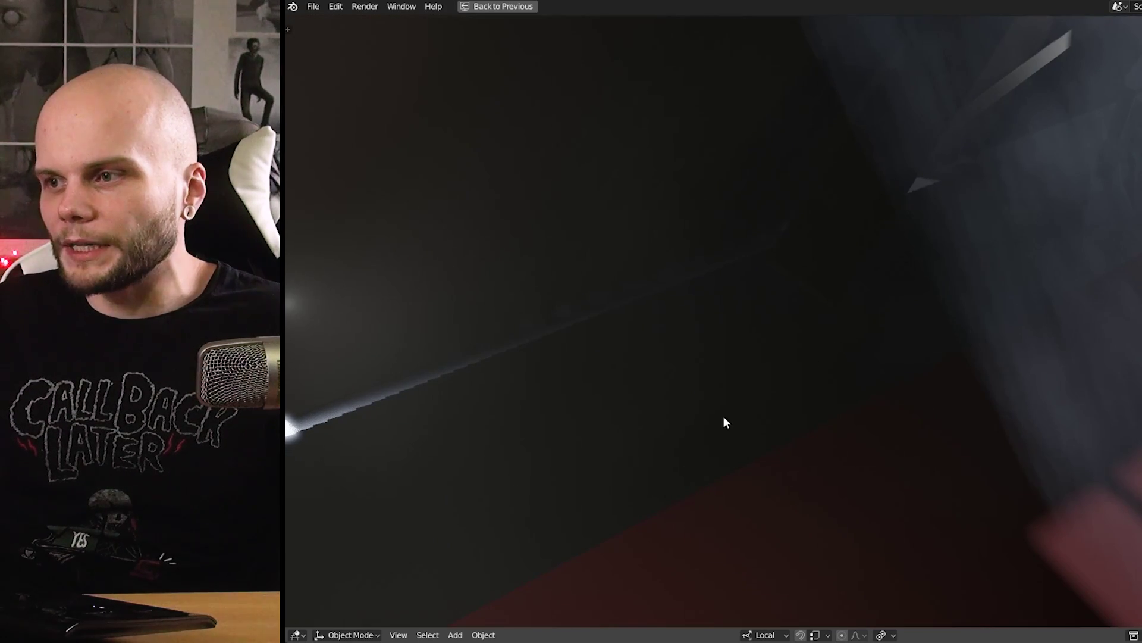
mouse_move(724, 421)
middle_down()
mouse_move(699, 439)
mouse_move(808, 385)
middle_up()
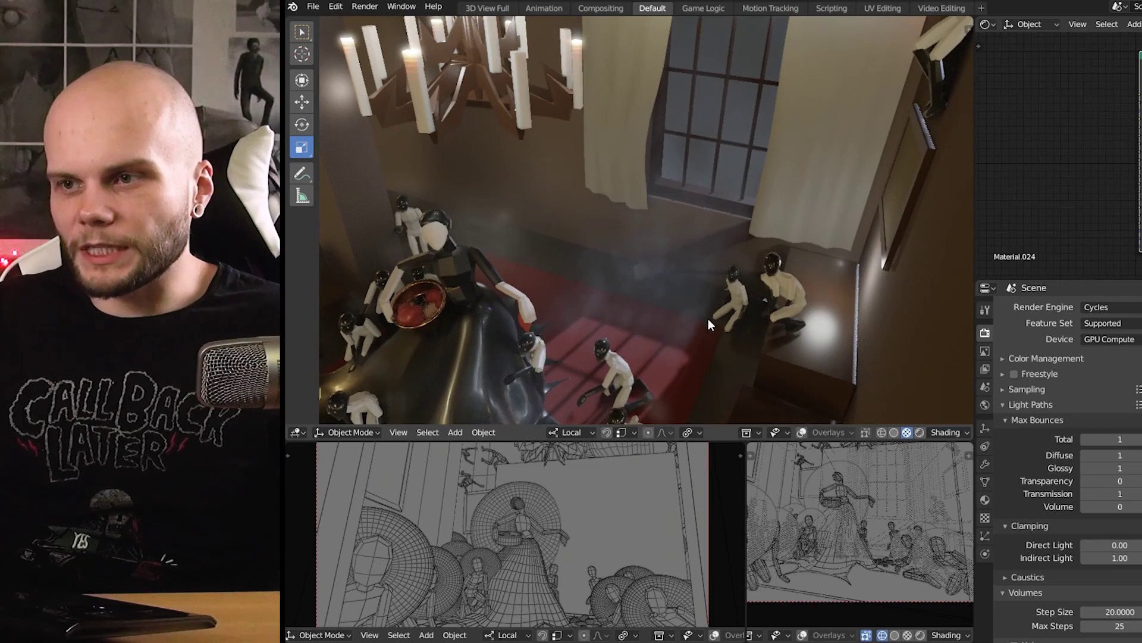
middle_drag(708, 319, 727, 291)
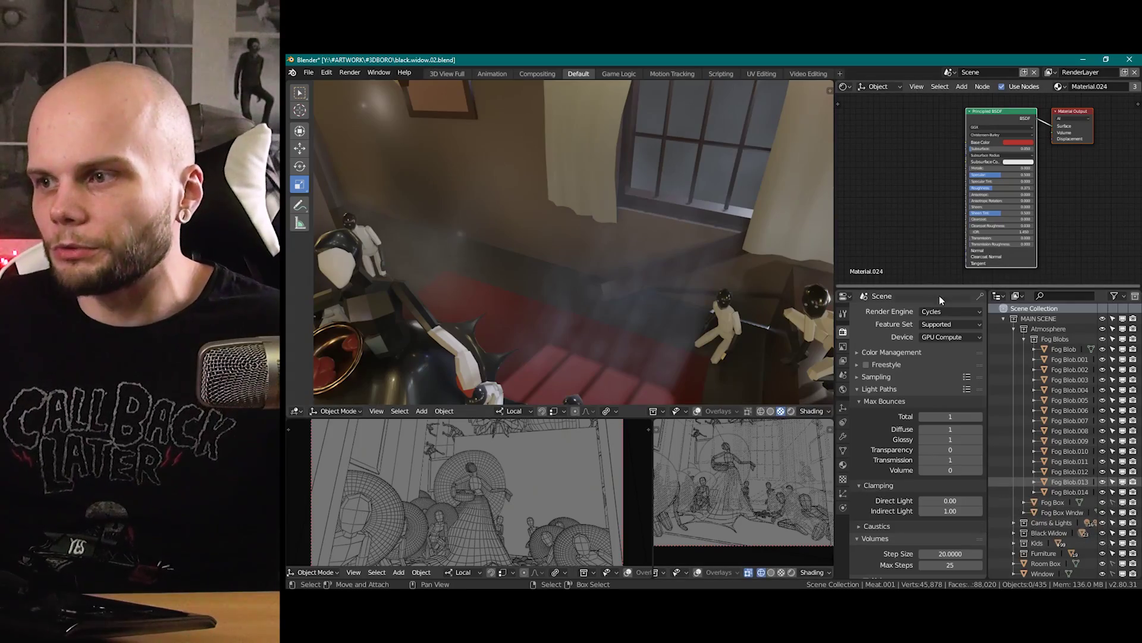
- Select the Fog Blob object and inspect the Mist Blob node group in its volume material
click(1063, 349)
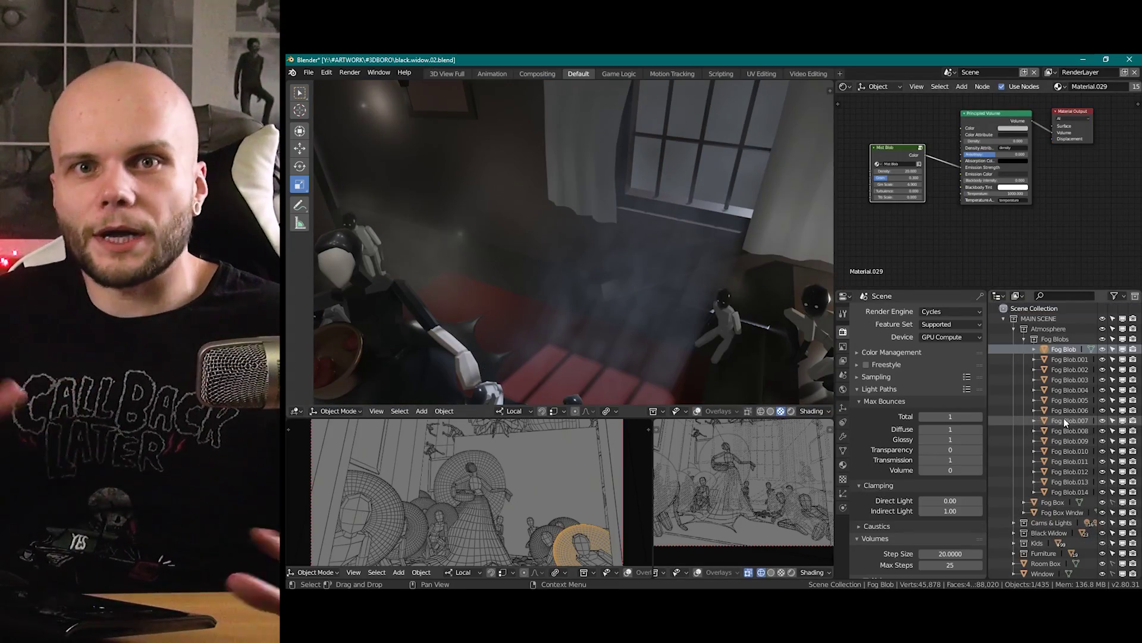
middle_drag(896, 205, 907, 246)
scroll(958, 243, up, 5)
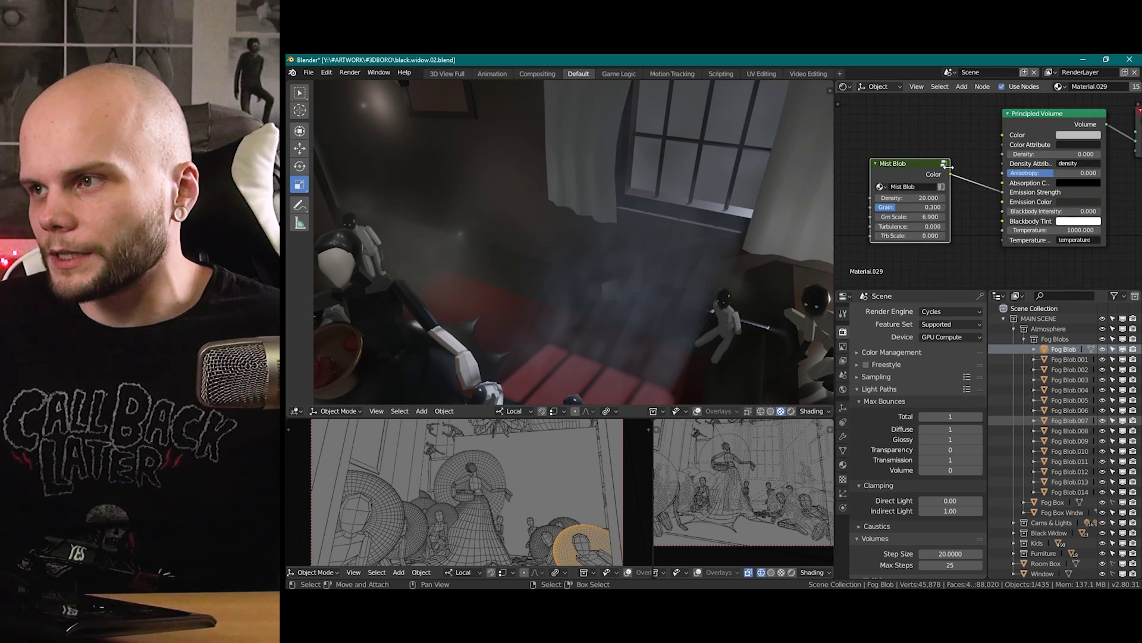
click(944, 164)
key(Tab)
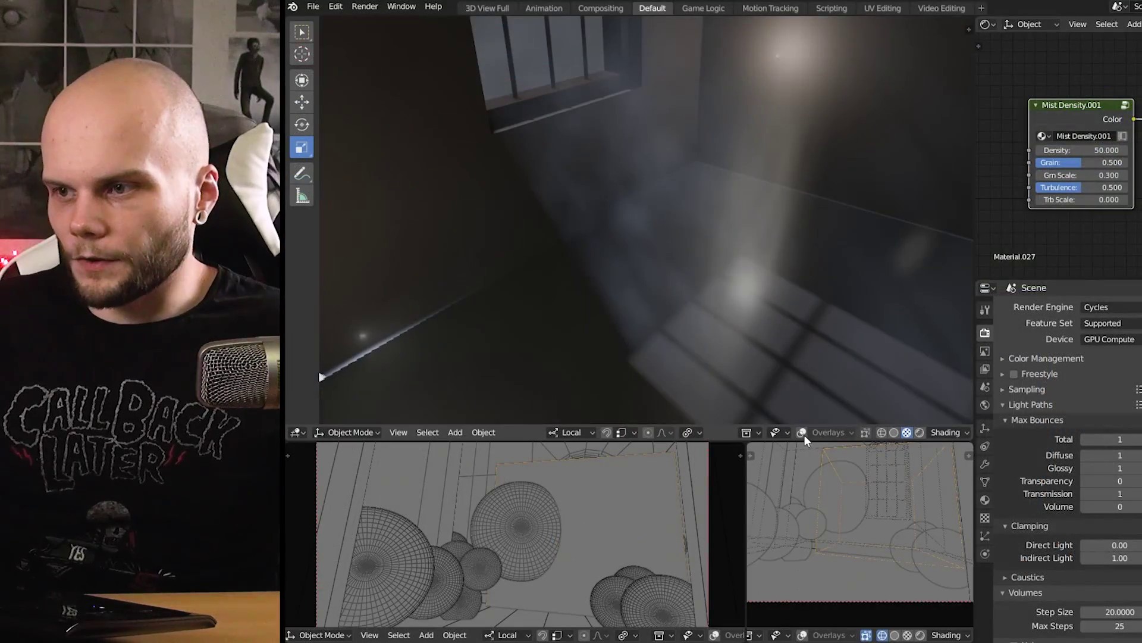
- Show the viewport overlays and examine the window fog box and the surrounding fog blobs from several angles
click(801, 432)
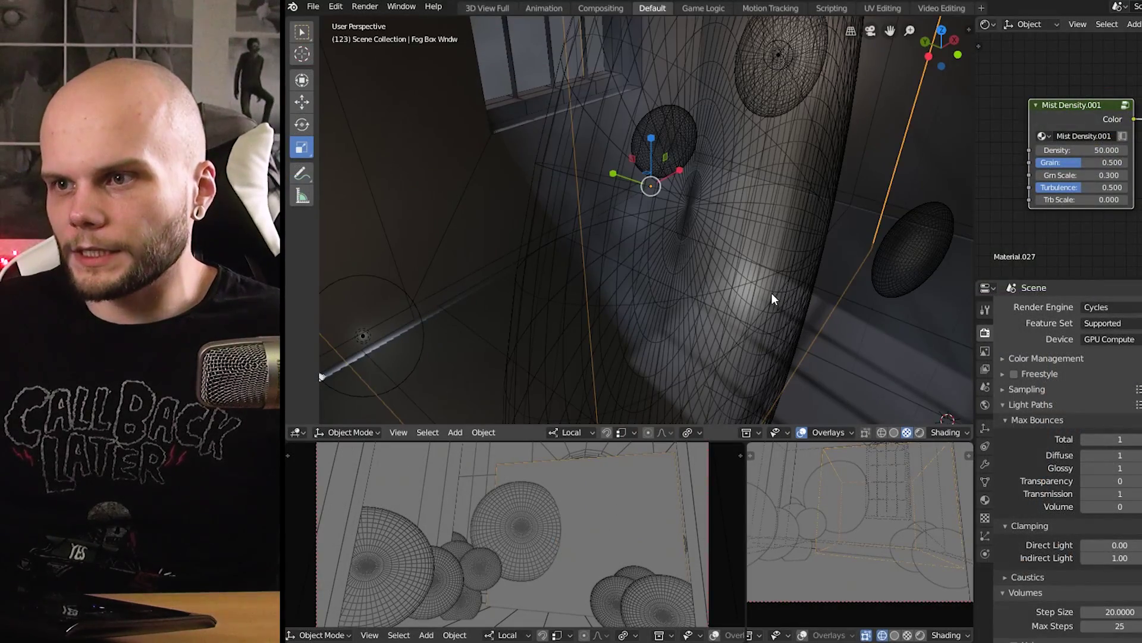
middle_drag(772, 293, 691, 293)
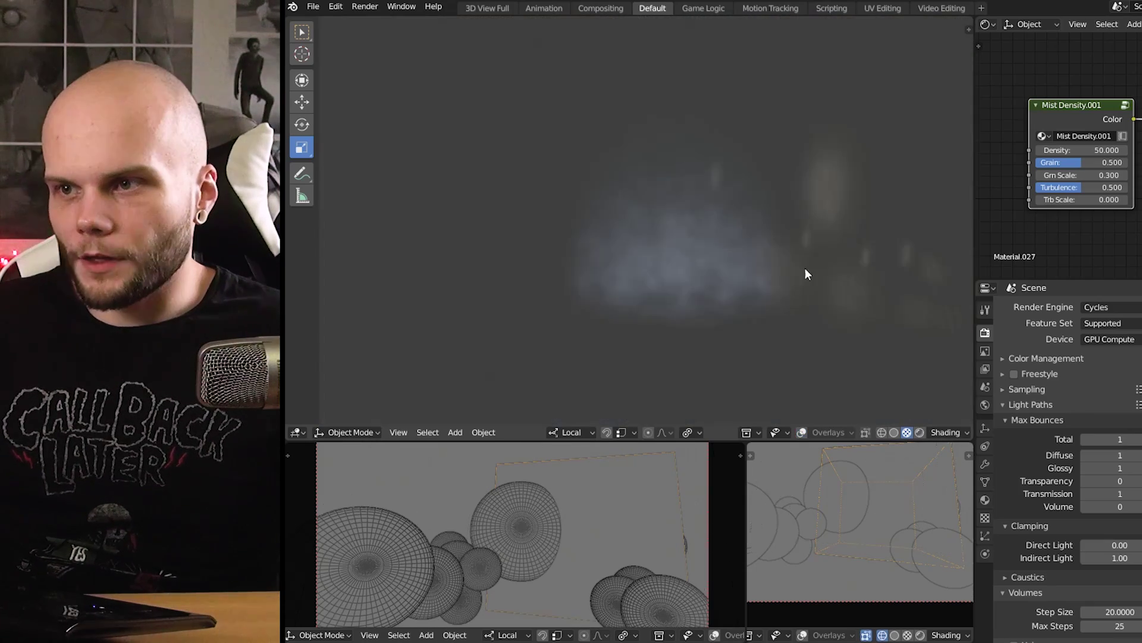
middle_drag(805, 267, 665, 309)
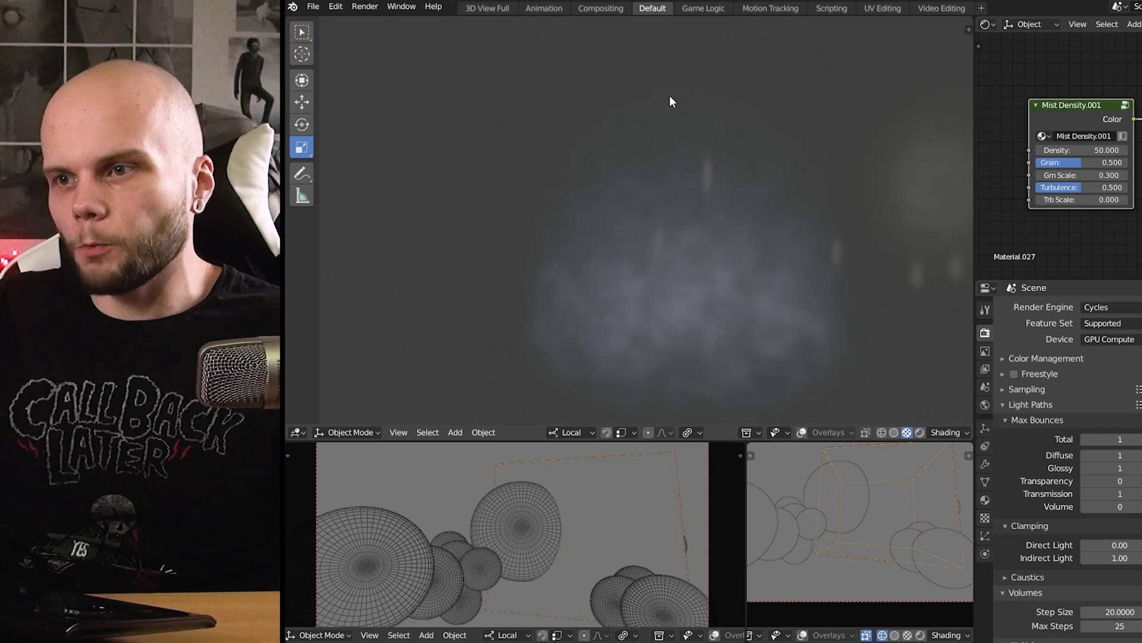
middle_drag(681, 241, 669, 335)
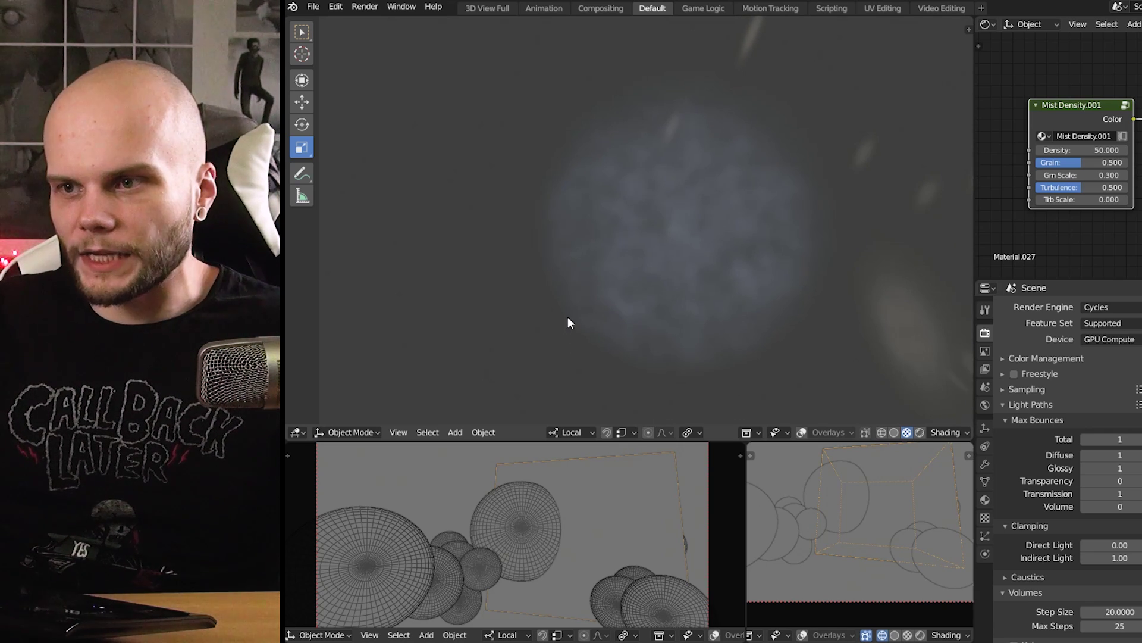
middle_drag(594, 302, 669, 197)
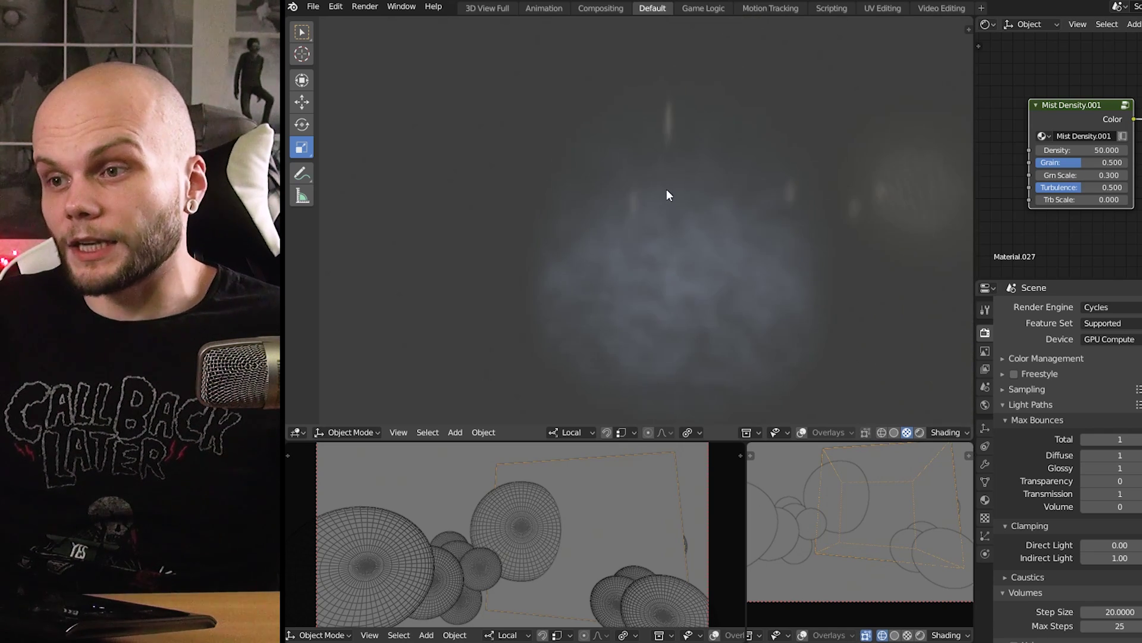
mouse_move(637, 236)
middle_down()
mouse_move(628, 316)
mouse_move(637, 225)
middle_up()
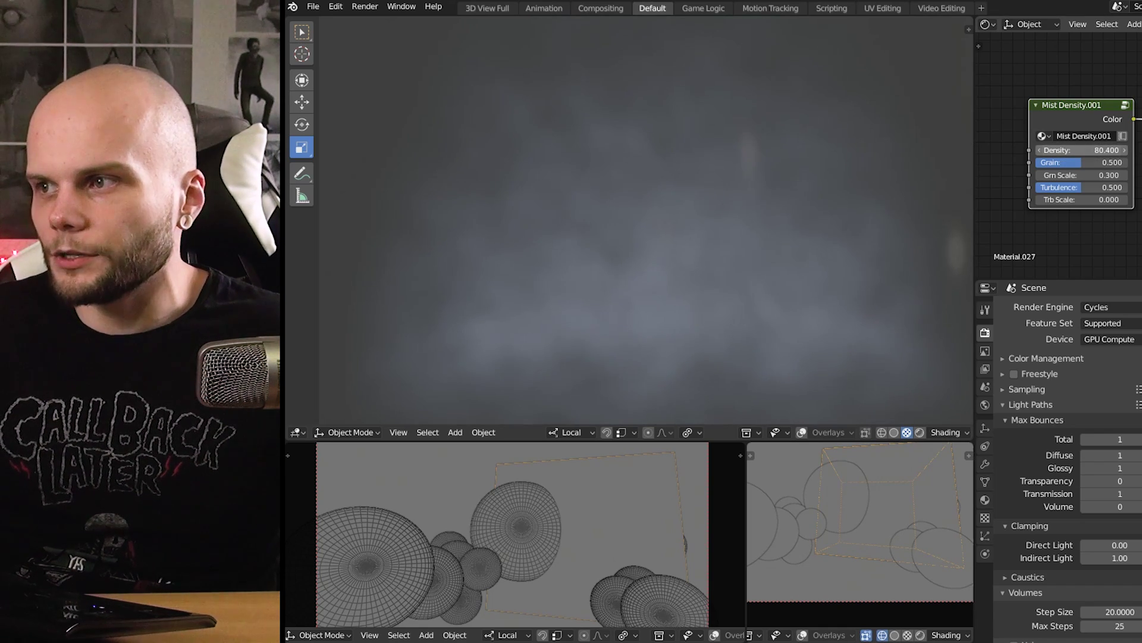
- Set the window fog's Mist Density.001 node to Density 127.4, Grain 0, Turbulence 1 and Trb Scale 9.3
drag(1080, 150, 1089, 150)
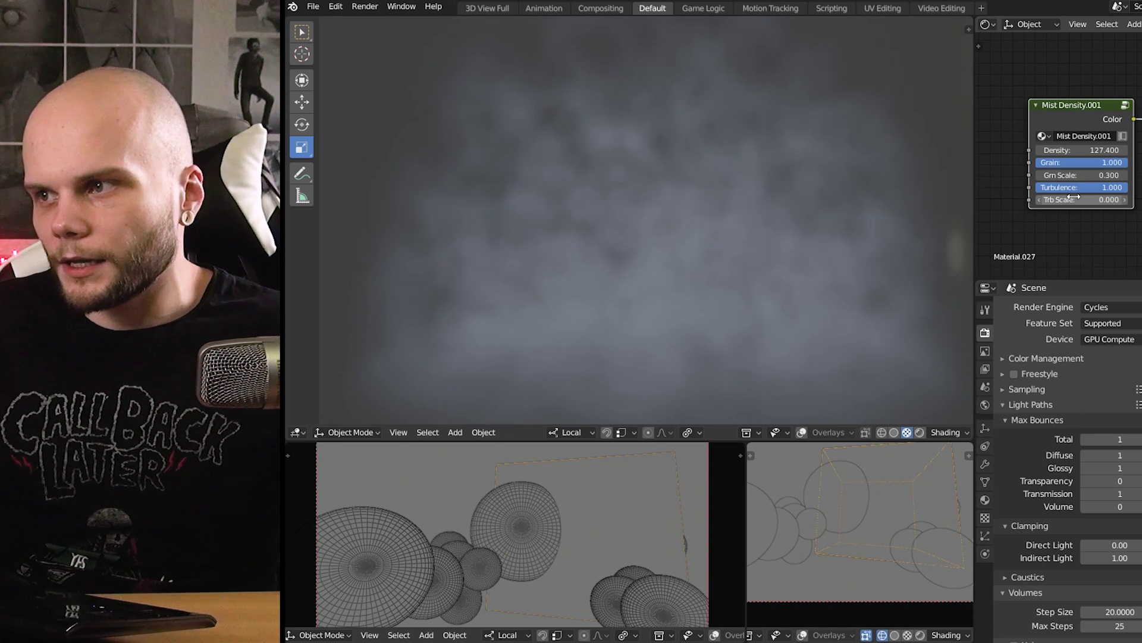
mouse_move(1115, 198)
mouse_down()
mouse_move(1137, 198)
mouse_move(1080, 193)
mouse_move(1139, 192)
mouse_move(1128, 191)
mouse_up()
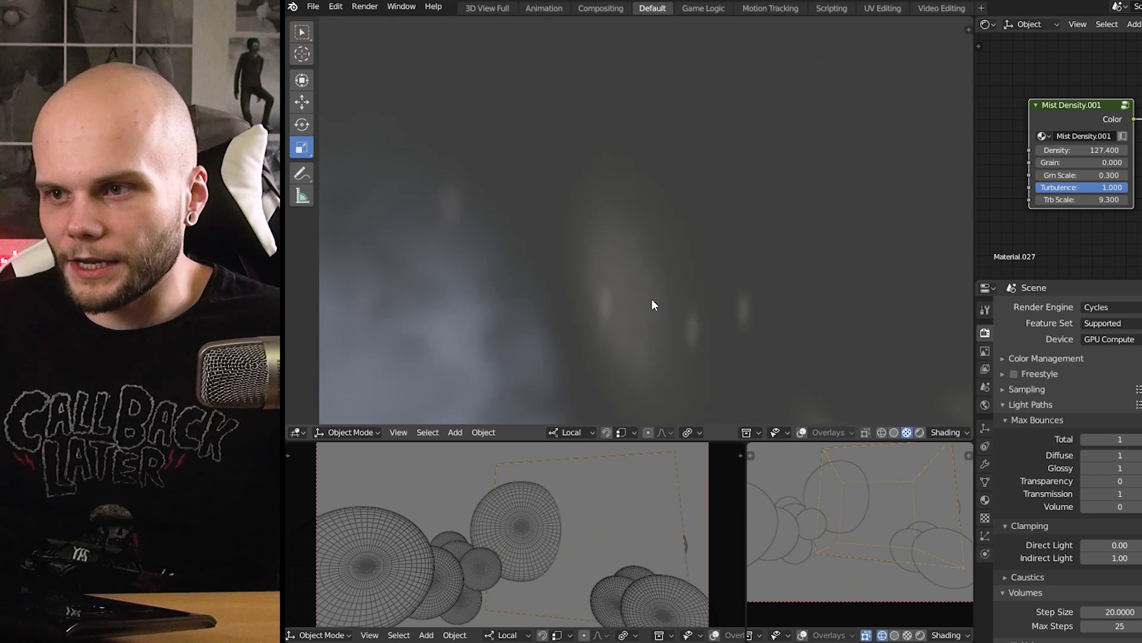
- Examine the adjusted window fog and the smaller lit mist blobs from several sides, comparing solid and material preview shading
right_click(712, 315)
middle_drag(712, 315, 773, 217)
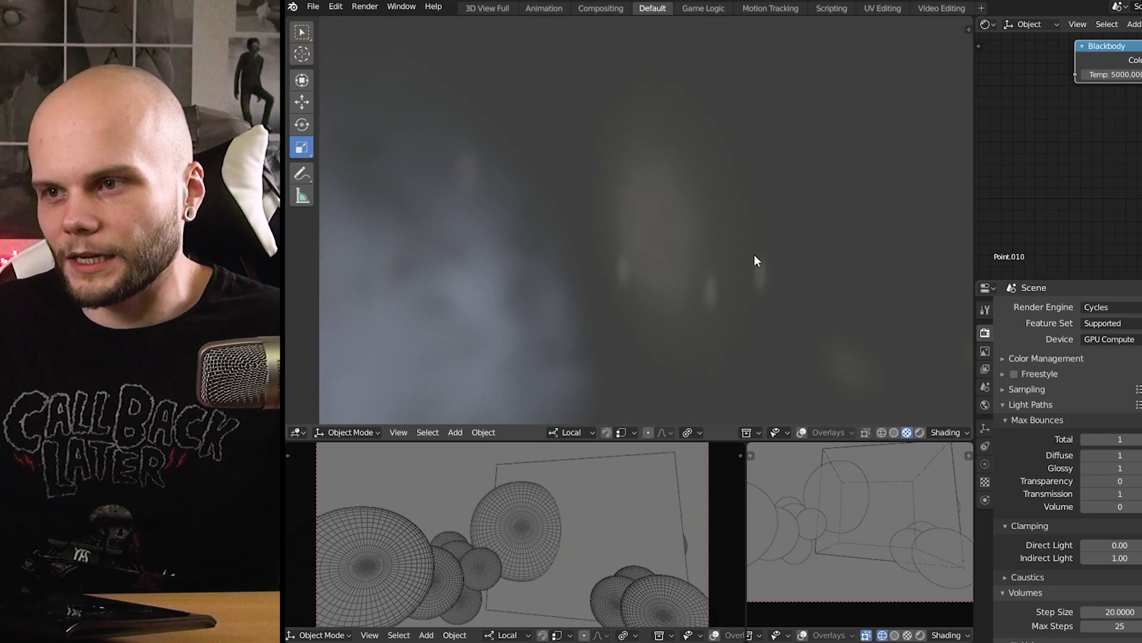
mouse_move(755, 255)
middle_down()
mouse_move(710, 265)
mouse_move(743, 257)
middle_up()
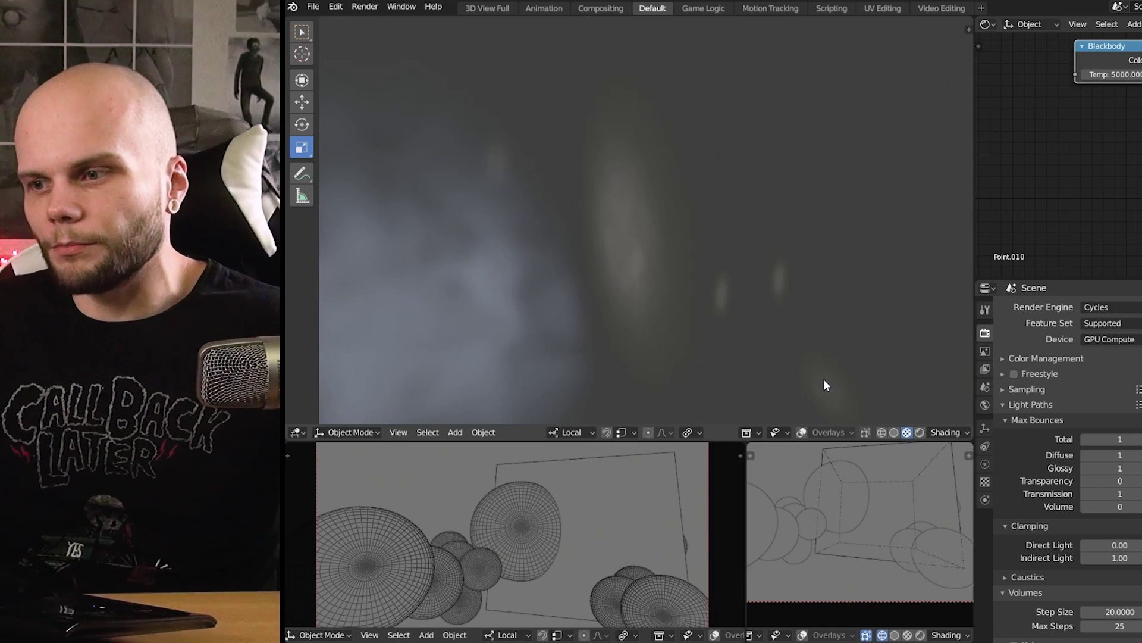
middle_drag(801, 250, 701, 199)
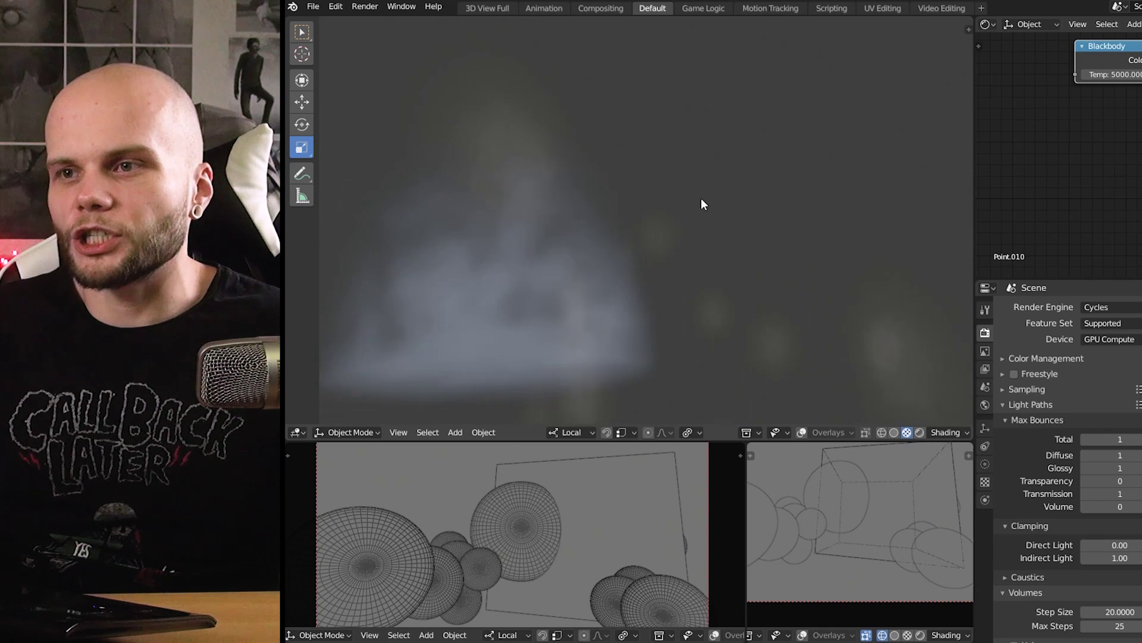
middle_drag(862, 286, 639, 255)
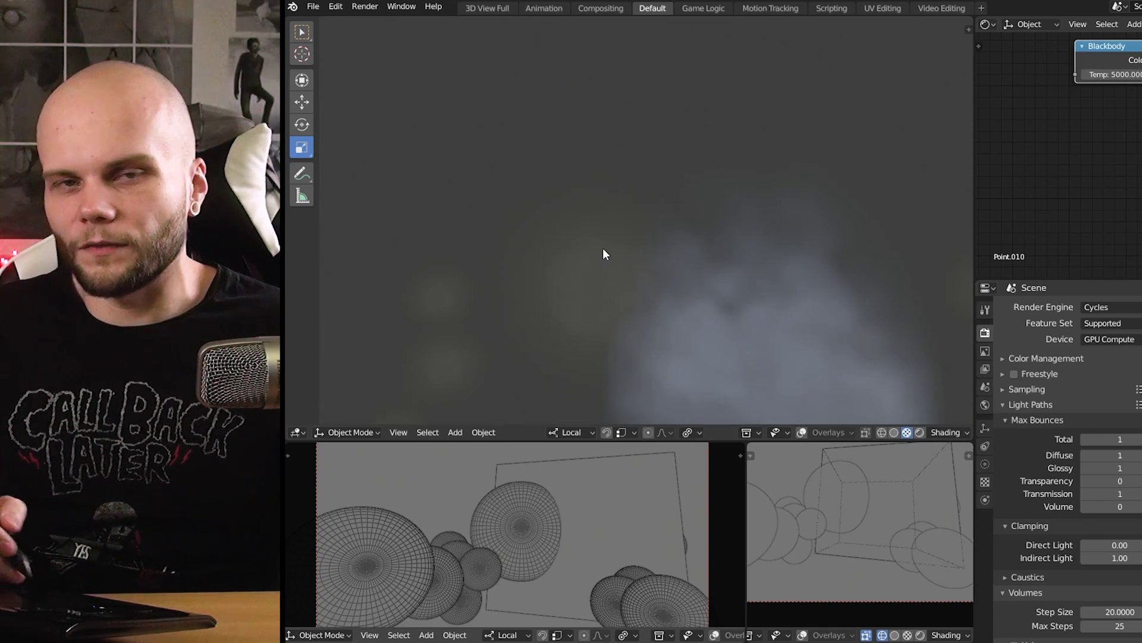
mouse_move(740, 248)
middle_down()
mouse_move(719, 288)
mouse_move(645, 301)
mouse_move(708, 222)
mouse_move(691, 275)
mouse_move(731, 232)
mouse_move(826, 207)
mouse_move(696, 276)
mouse_move(762, 297)
mouse_move(806, 280)
mouse_move(707, 290)
mouse_move(706, 265)
mouse_move(752, 270)
mouse_move(641, 326)
mouse_move(671, 301)
middle_up()
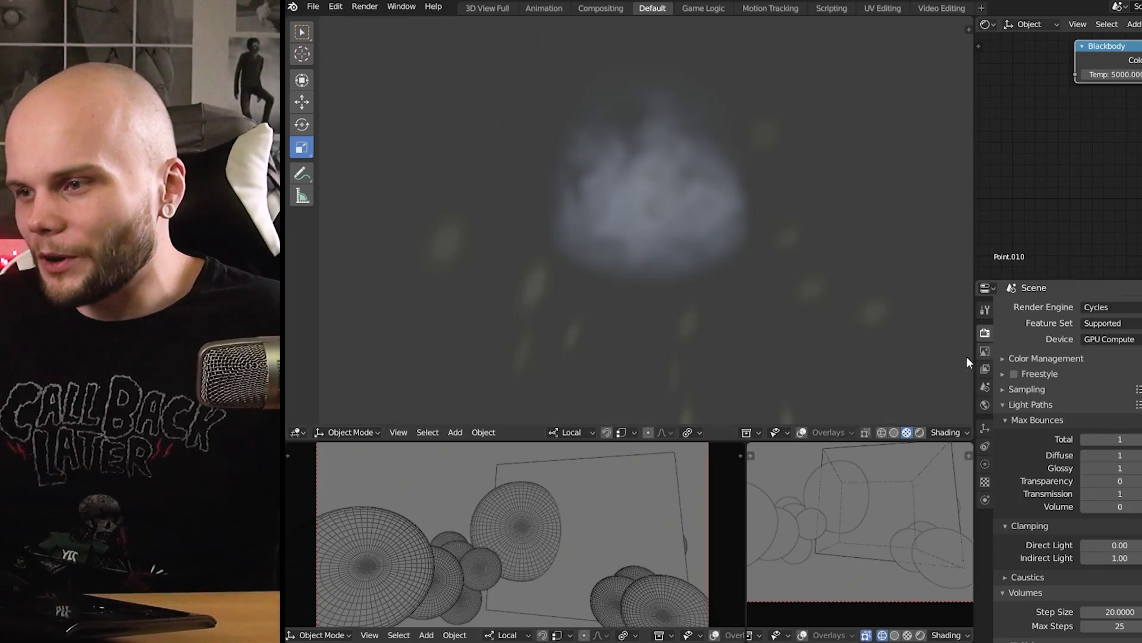
click(892, 434)
click(906, 433)
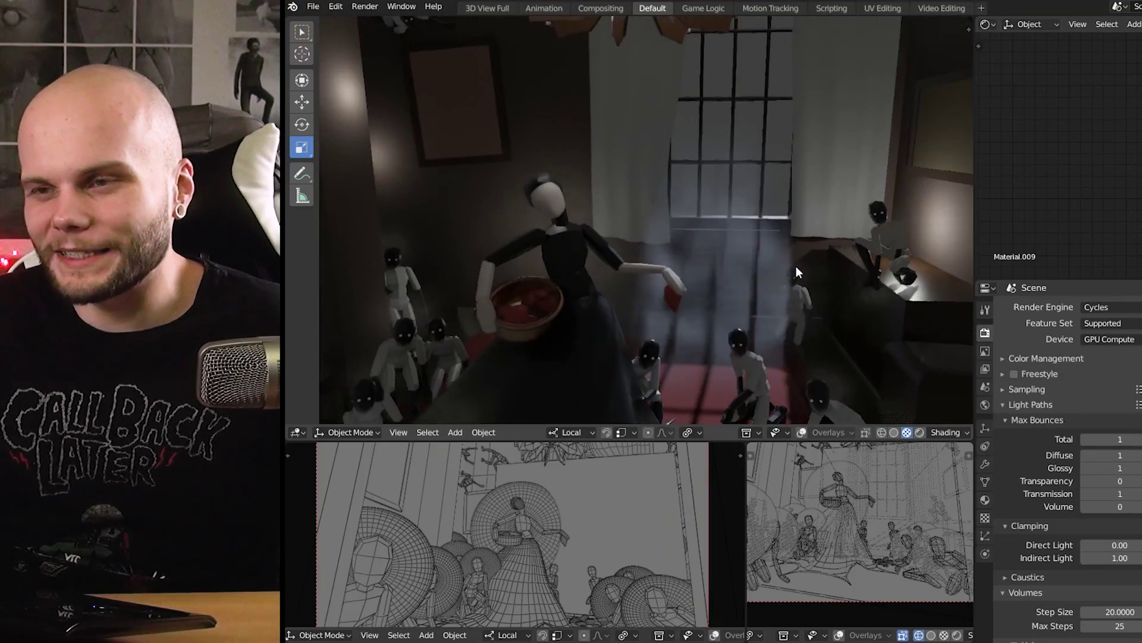
- Review the full scene in material preview and switch the main viewport's camera view to Rendered shading
middle_drag(789, 301, 723, 252)
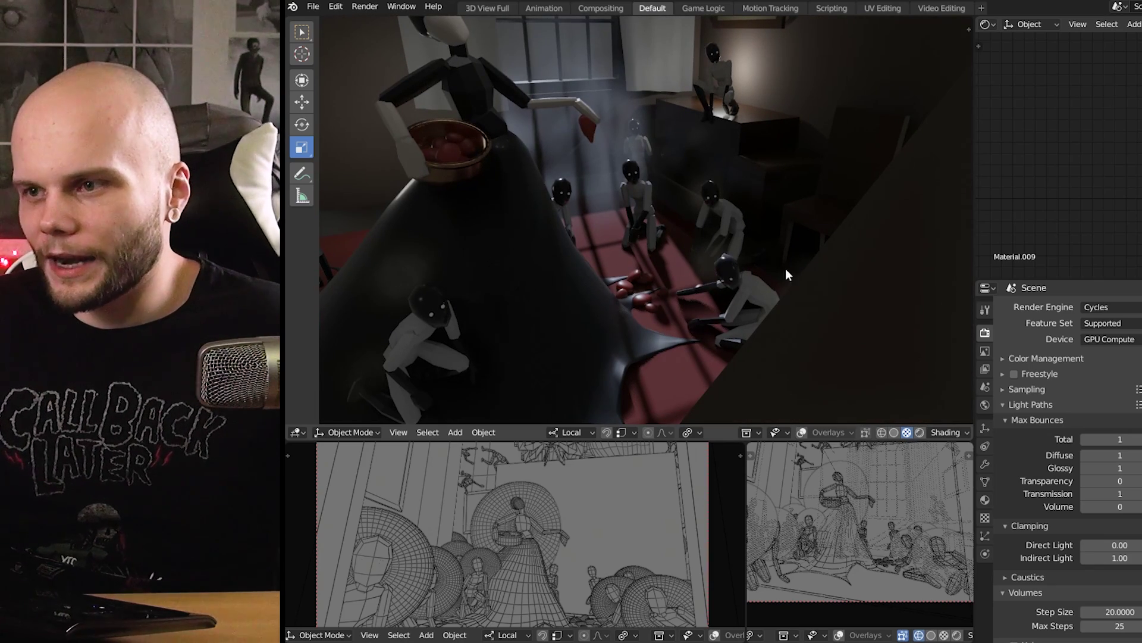
middle_drag(785, 269, 734, 198)
scroll(766, 177, up, 4)
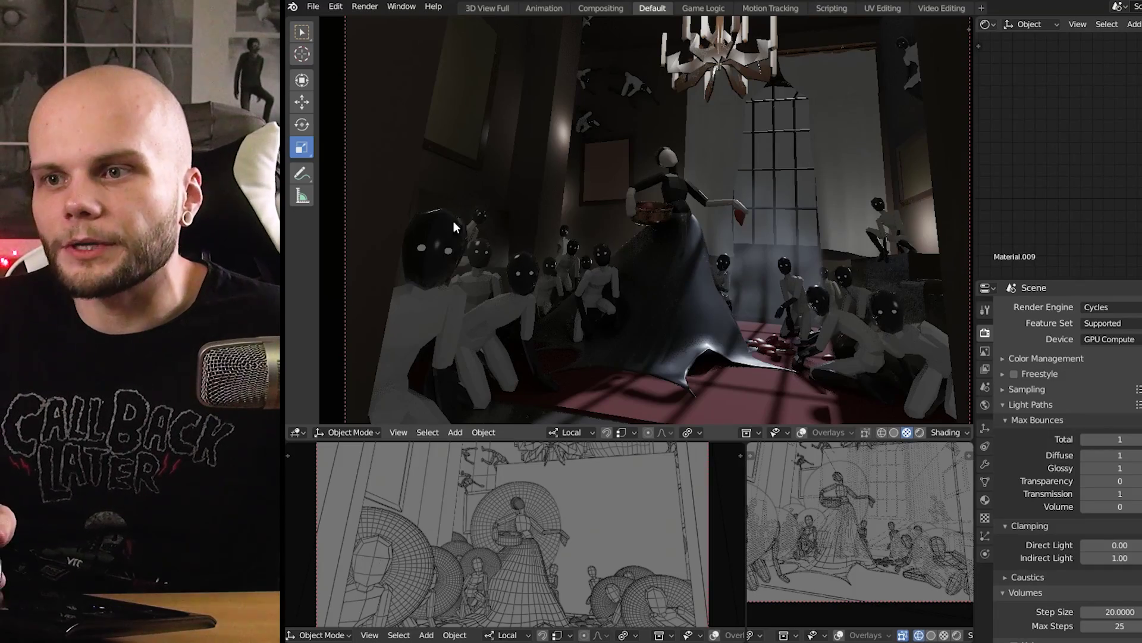
click(919, 432)
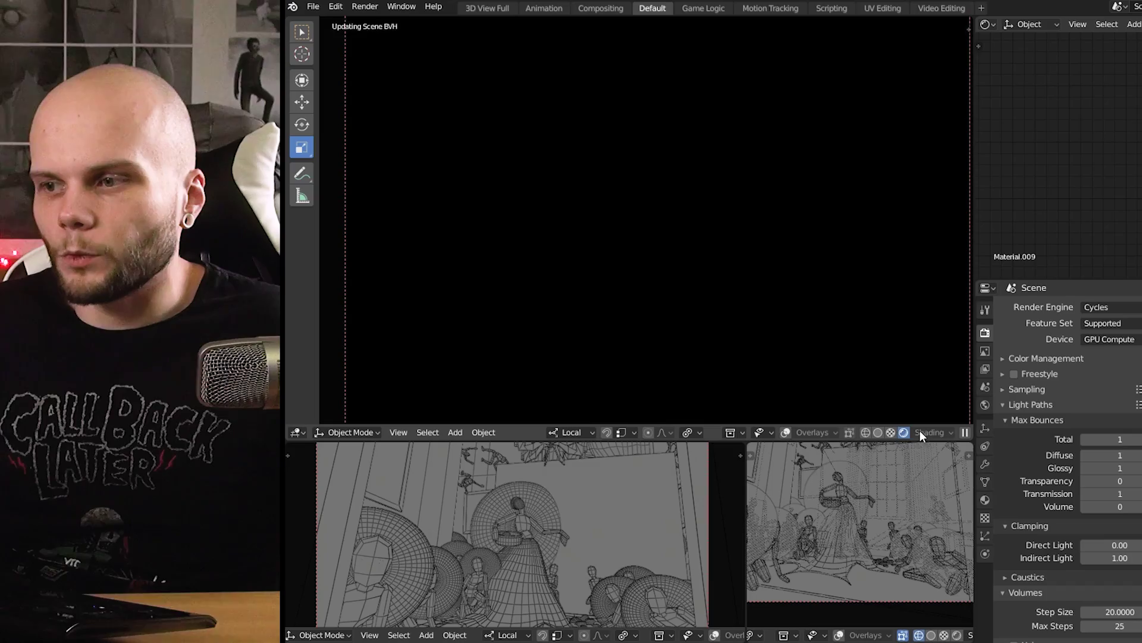